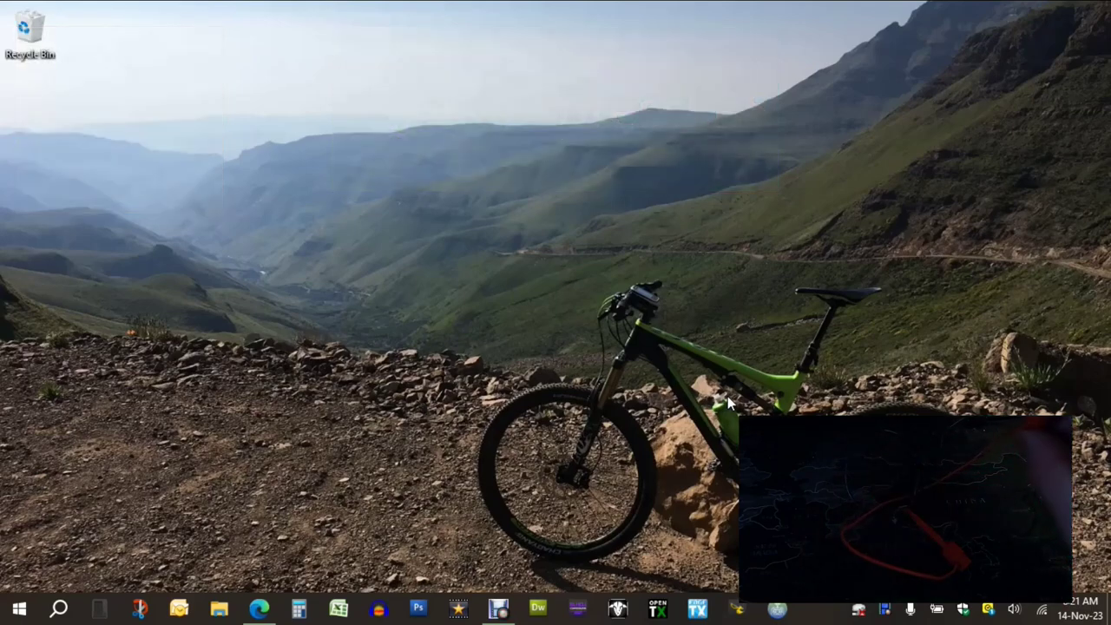
Disconnect the PC from TALKTALK2E98F9 and join the ExpressLRS RX Wi-Fi network
left_click(1040, 614)
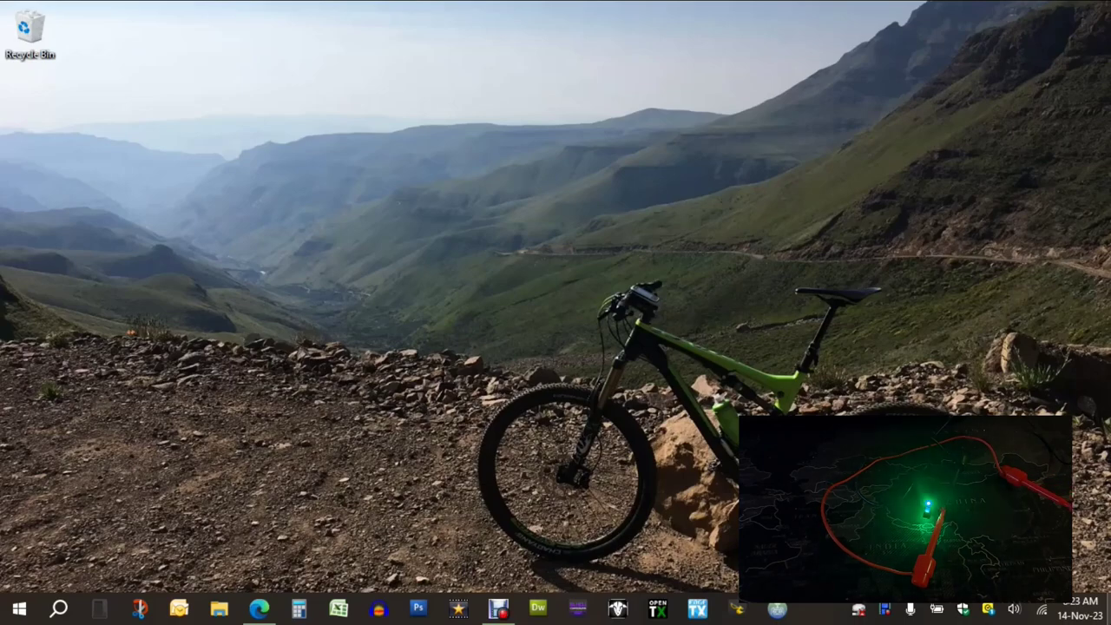
left_click(1042, 610)
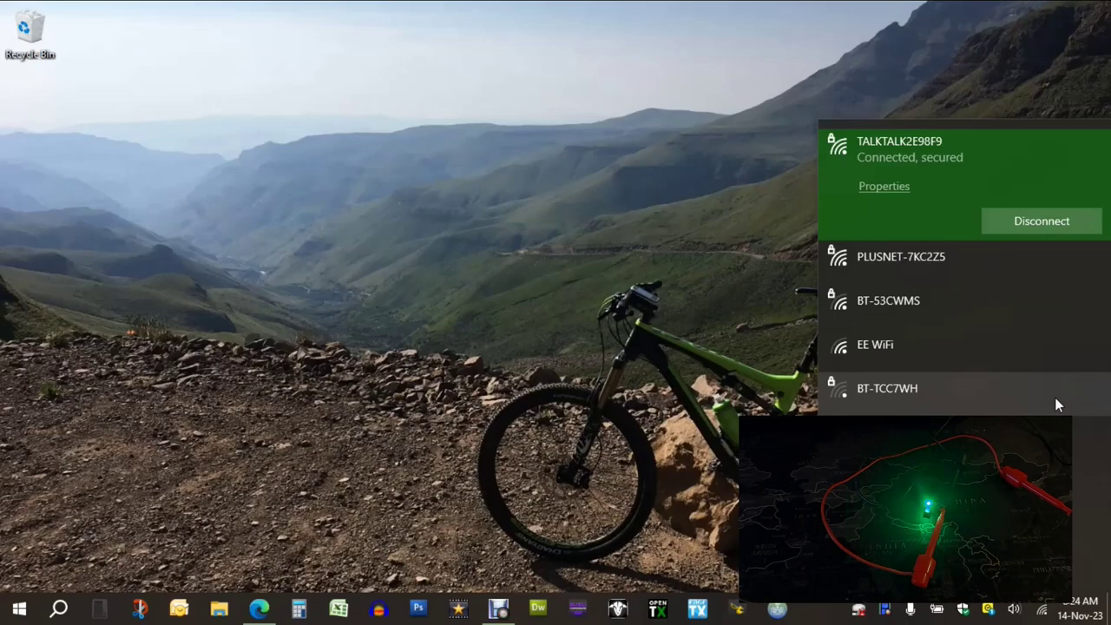
left_click(1026, 221)
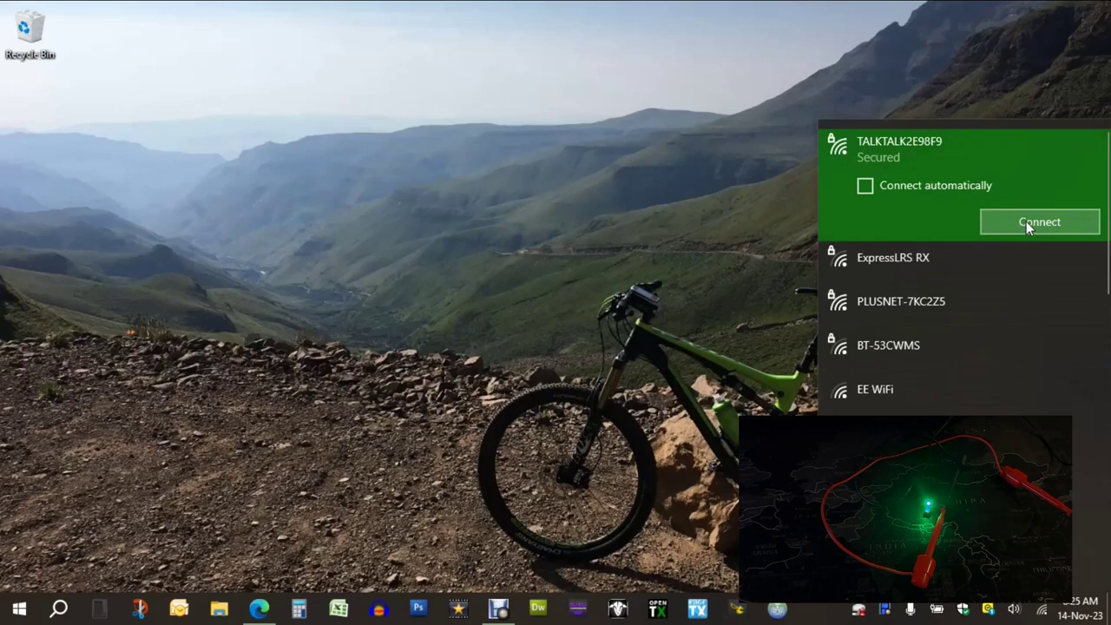
left_click(913, 258)
left_click(1016, 264)
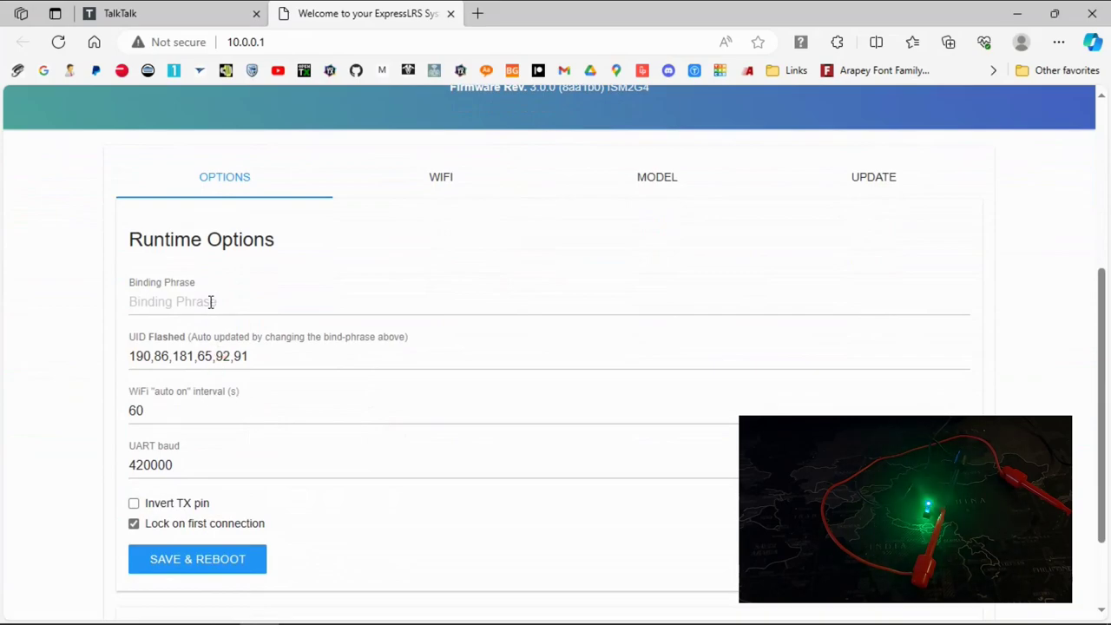
Fill the binding phrase from the saved suggestion, then save and reboot the receiver to apply it
left_click(147, 304)
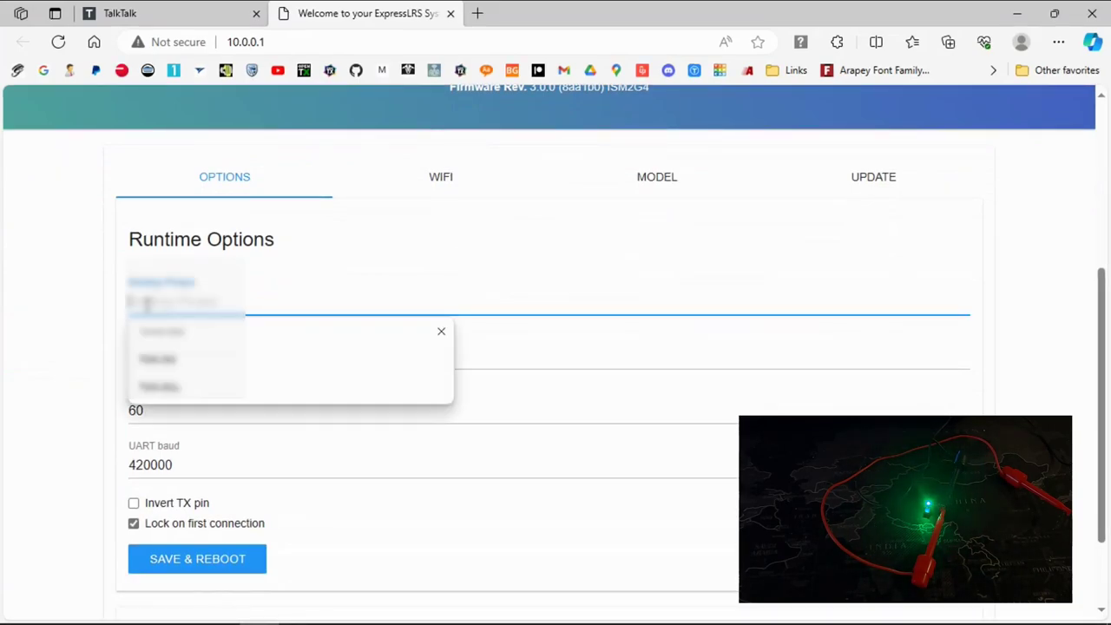
left_click(170, 363)
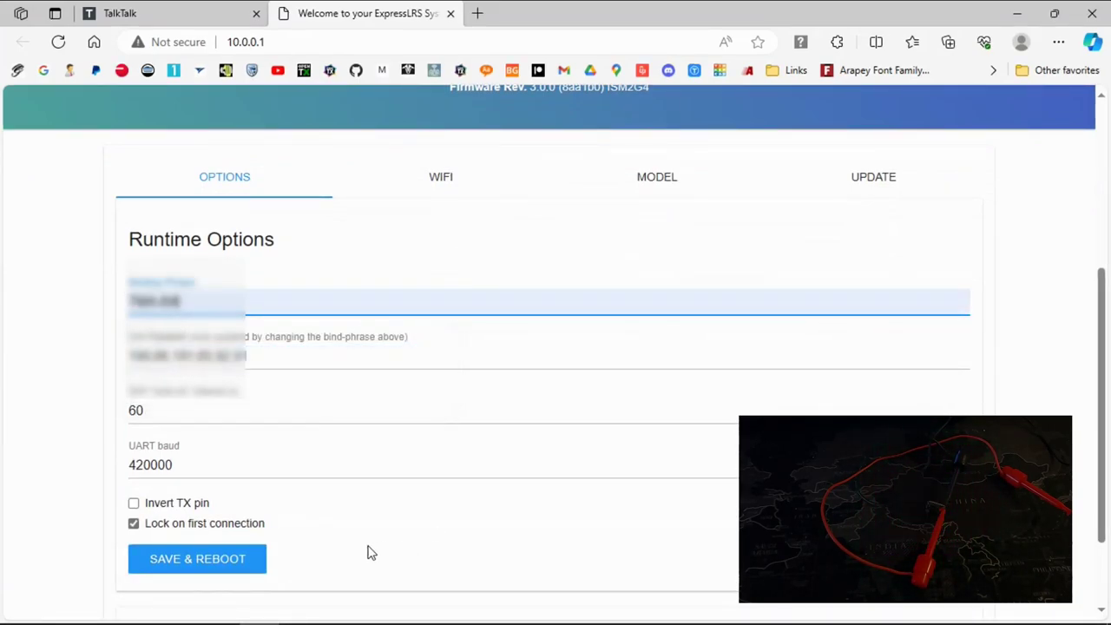
left_click(209, 568)
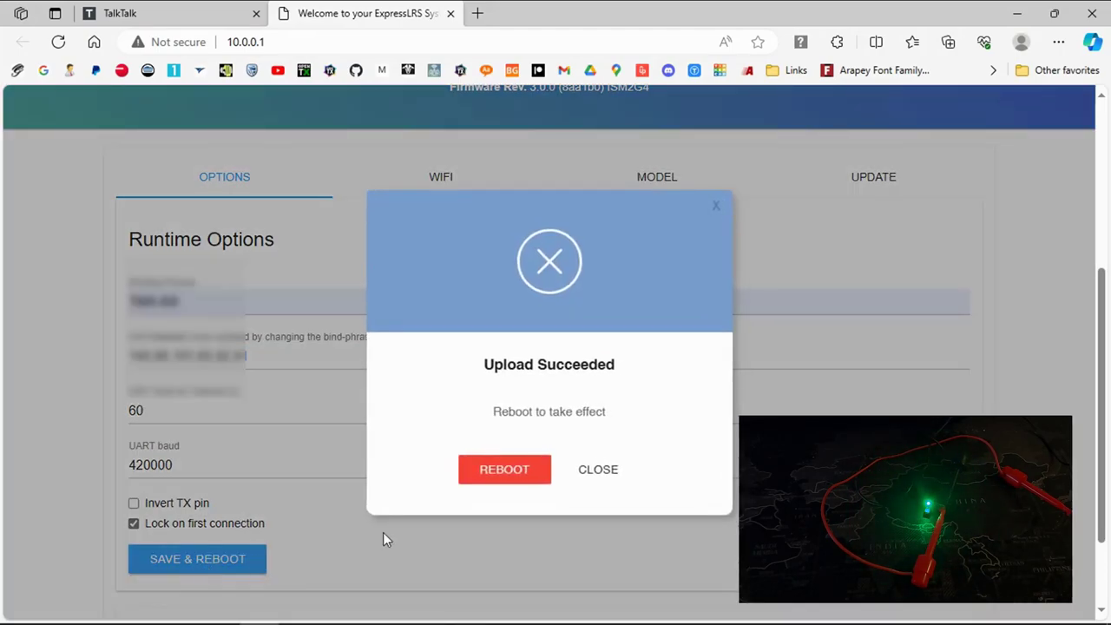
left_click(515, 474)
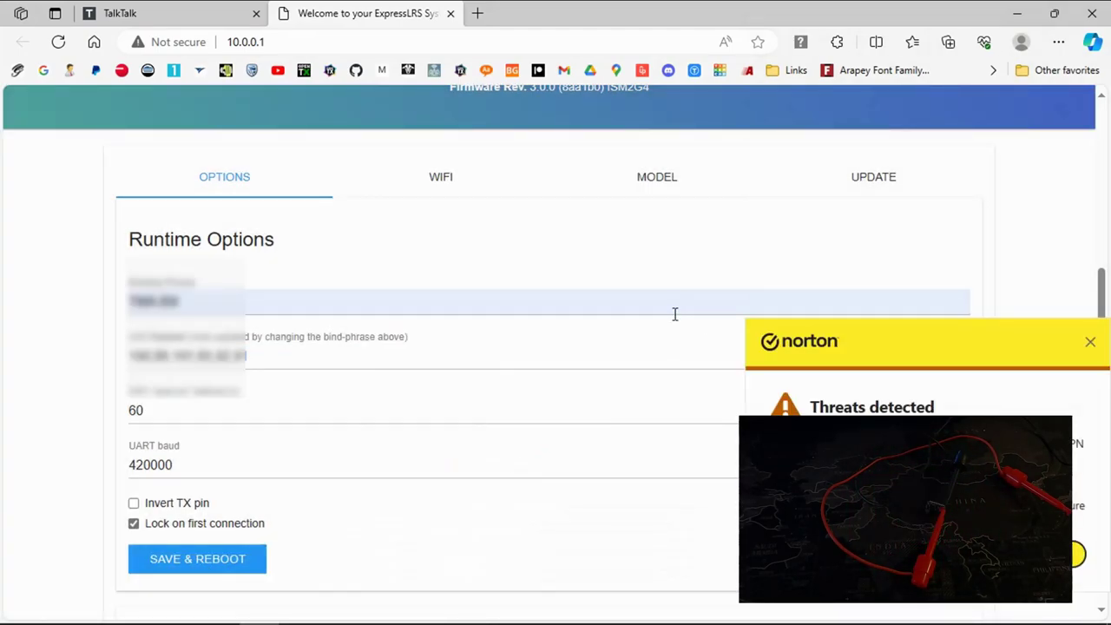
left_click(1089, 342)
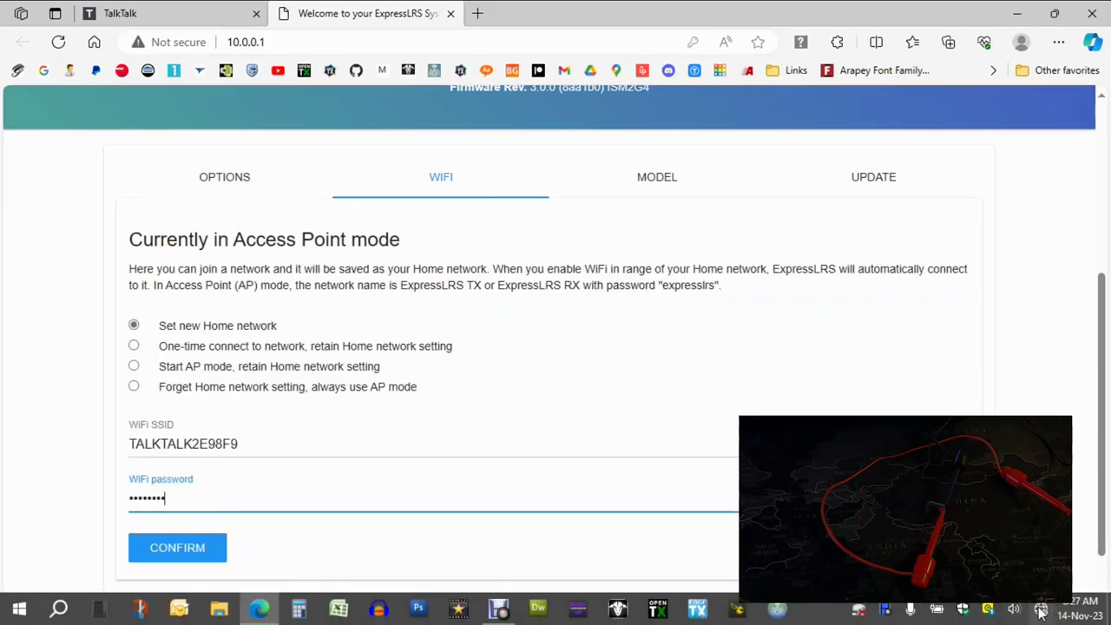
Reconnect to the ExpressLRS RX network and open the receiver's WiFi settings
left_click(1041, 610)
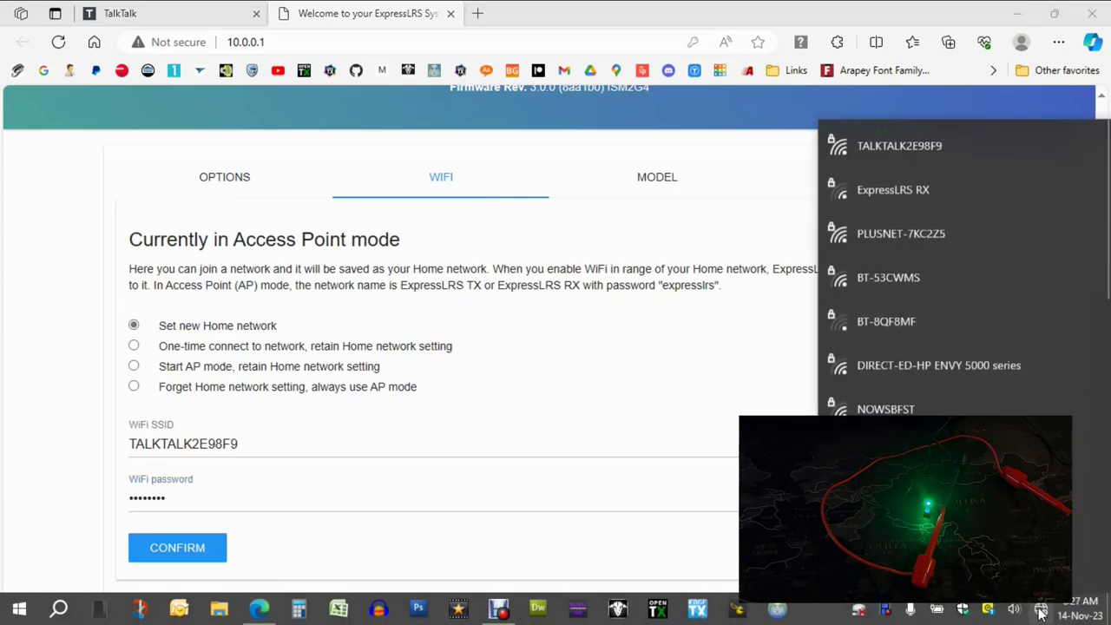
left_click(919, 195)
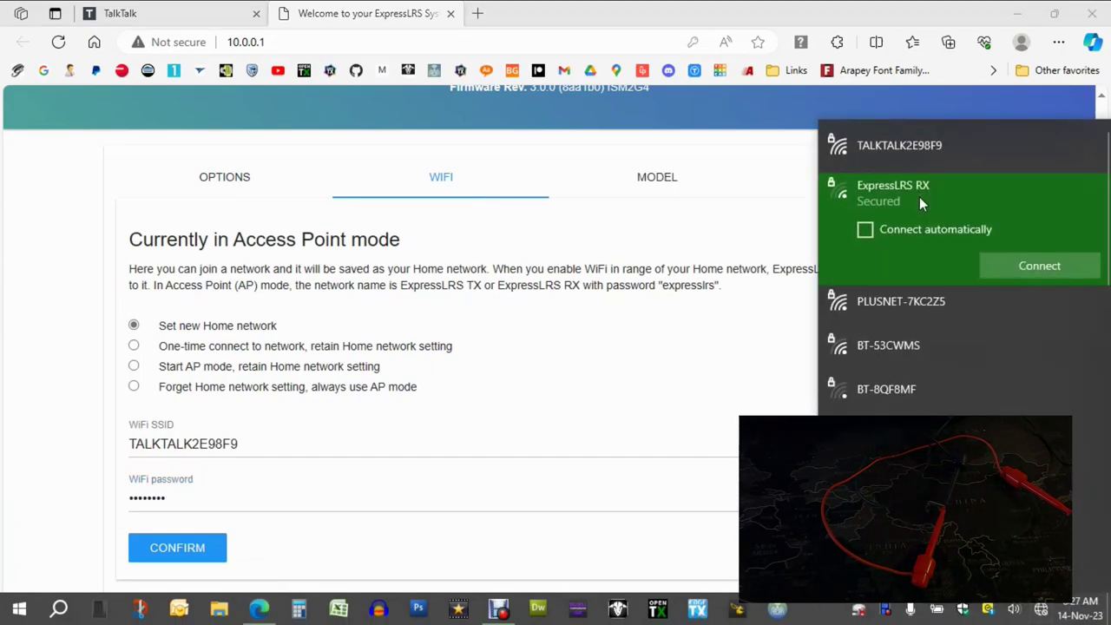
left_click(1037, 262)
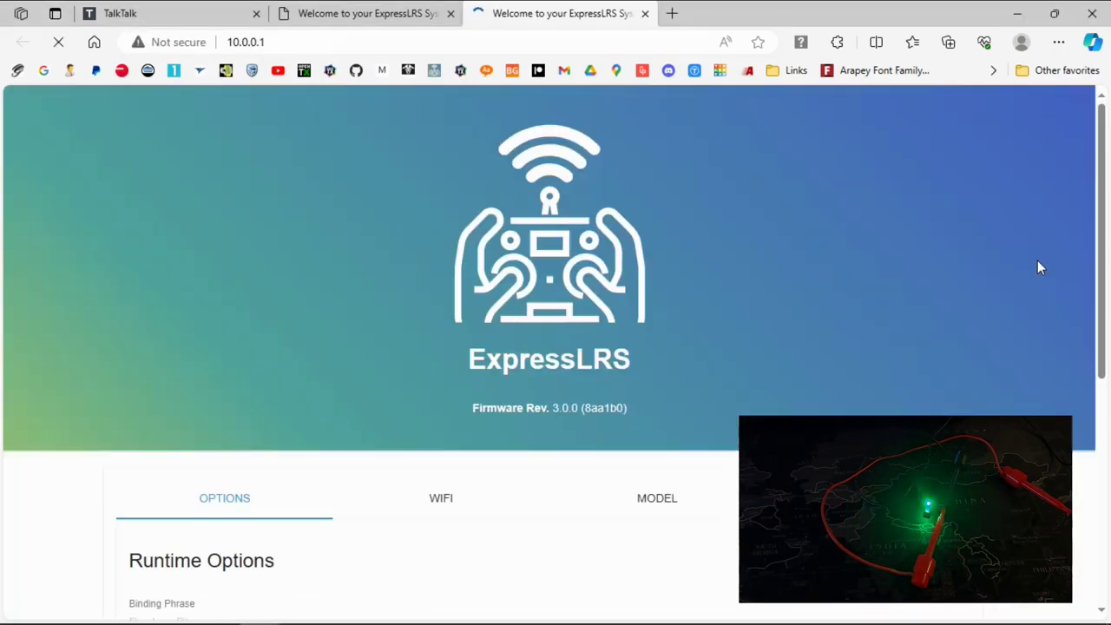
scroll(555, 365, "down", 3)
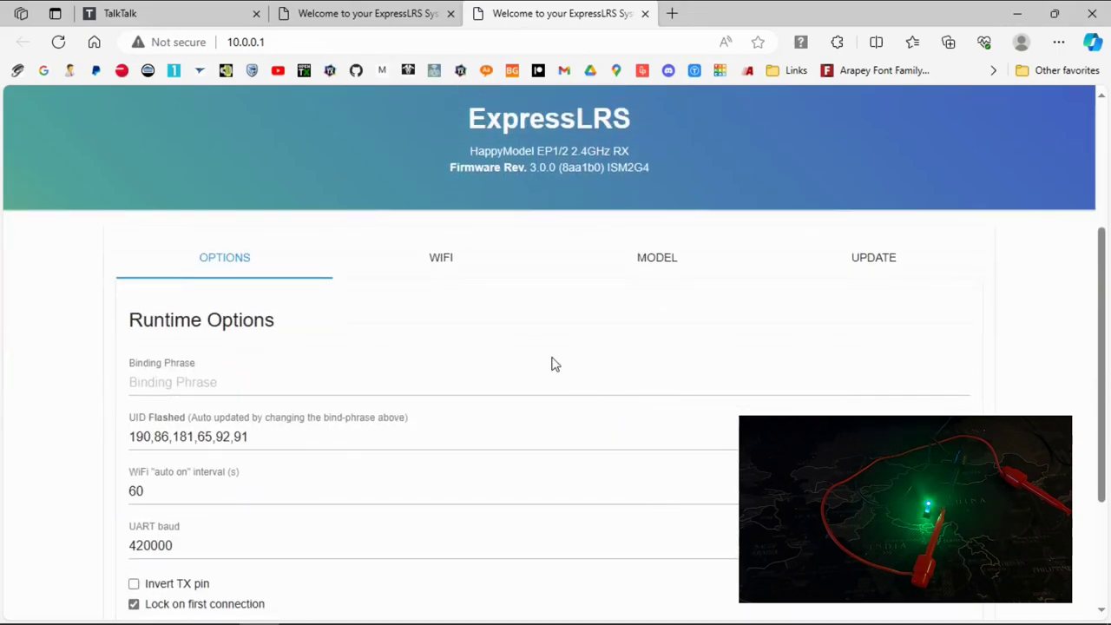
left_click(457, 257)
Set the home network SSID to TALKTALK2E98F9, paste its WiFi password and confirm
scroll(496, 295, "down", 1)
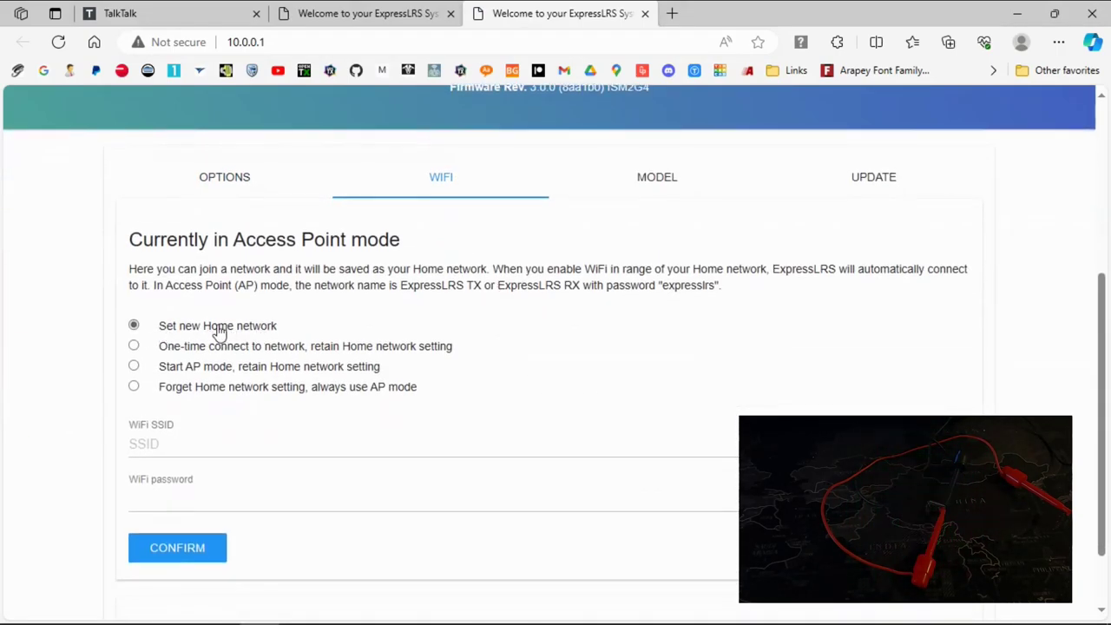
left_click(166, 456)
left_click(166, 442)
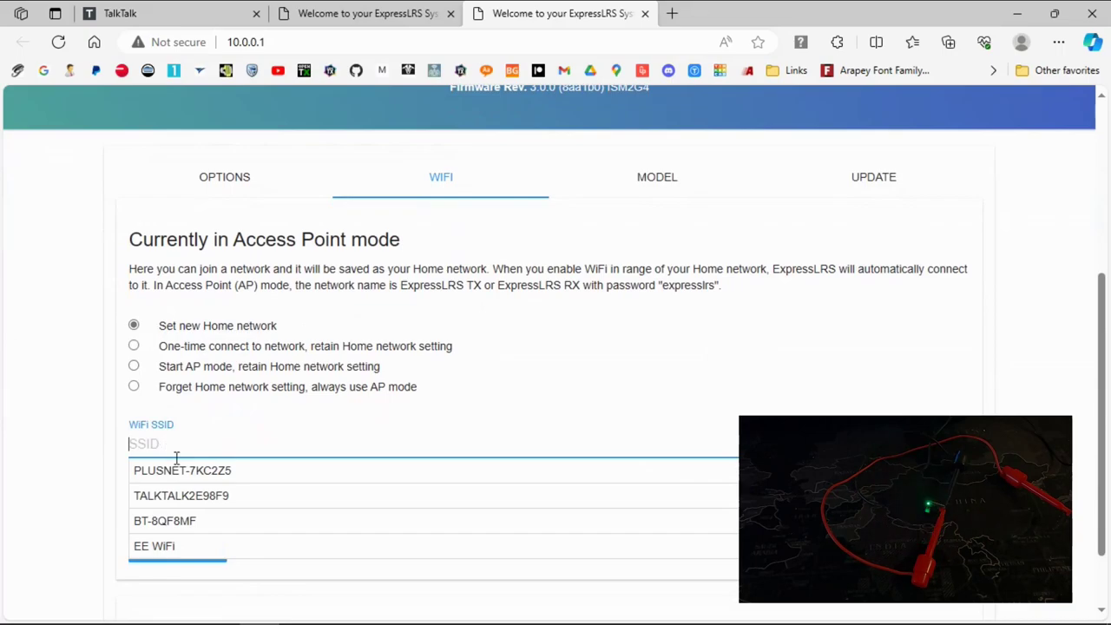
left_click(216, 496)
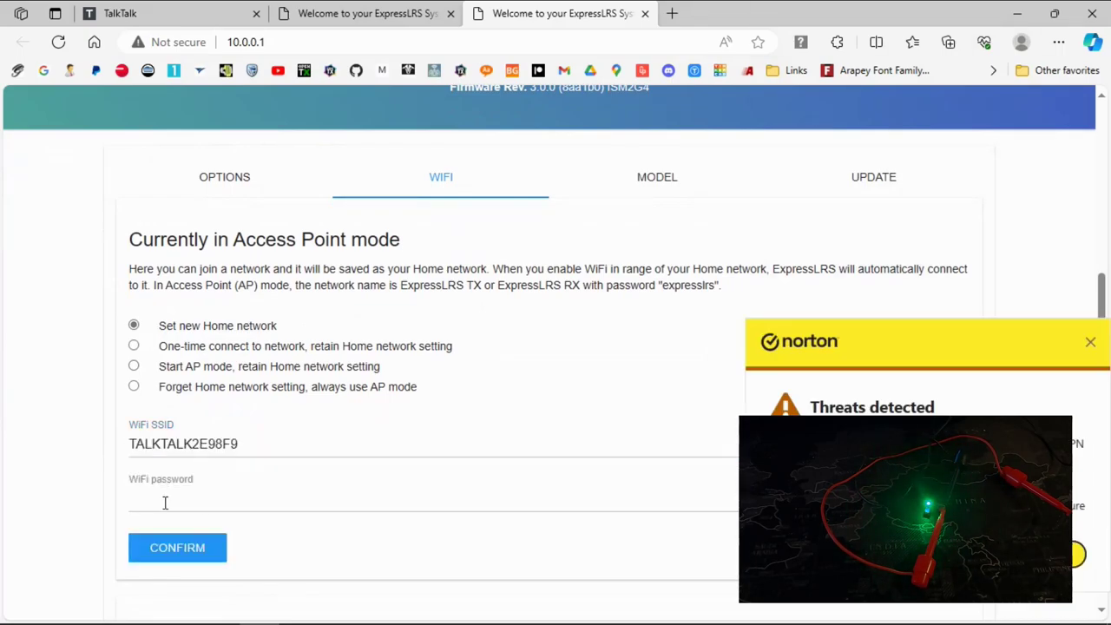
left_click(1090, 342)
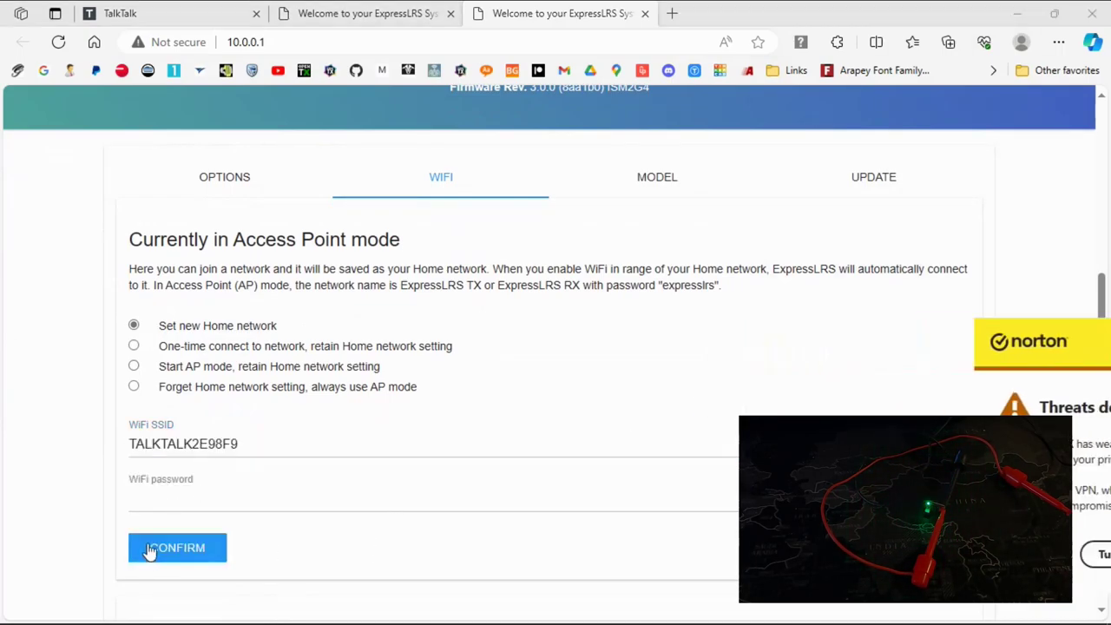
left_click(163, 500)
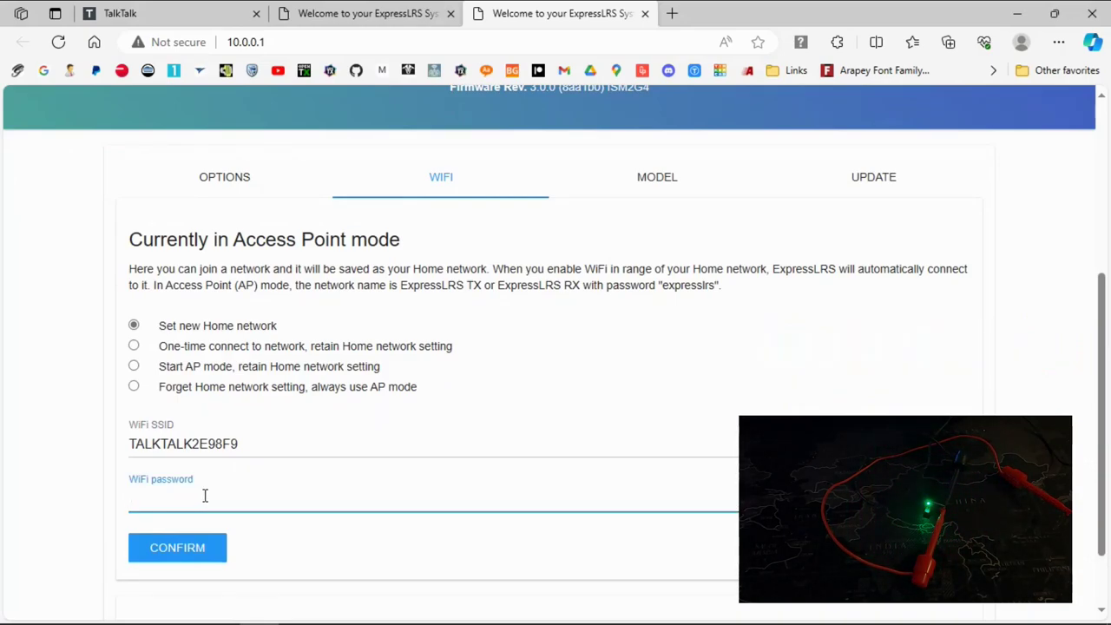
key("ctrl+v")
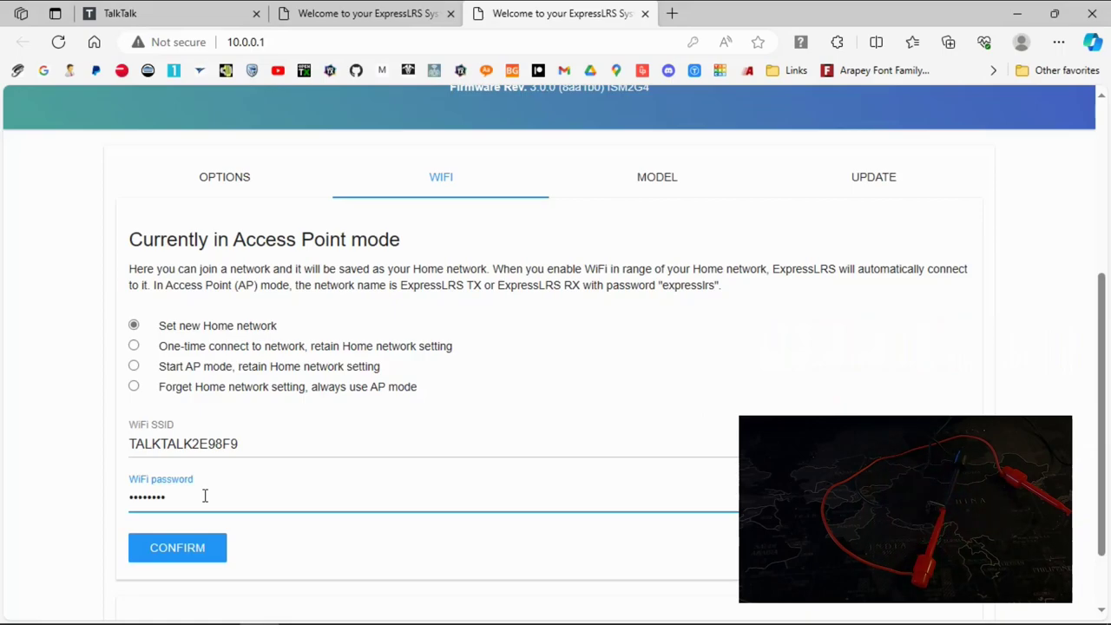
left_click(174, 557)
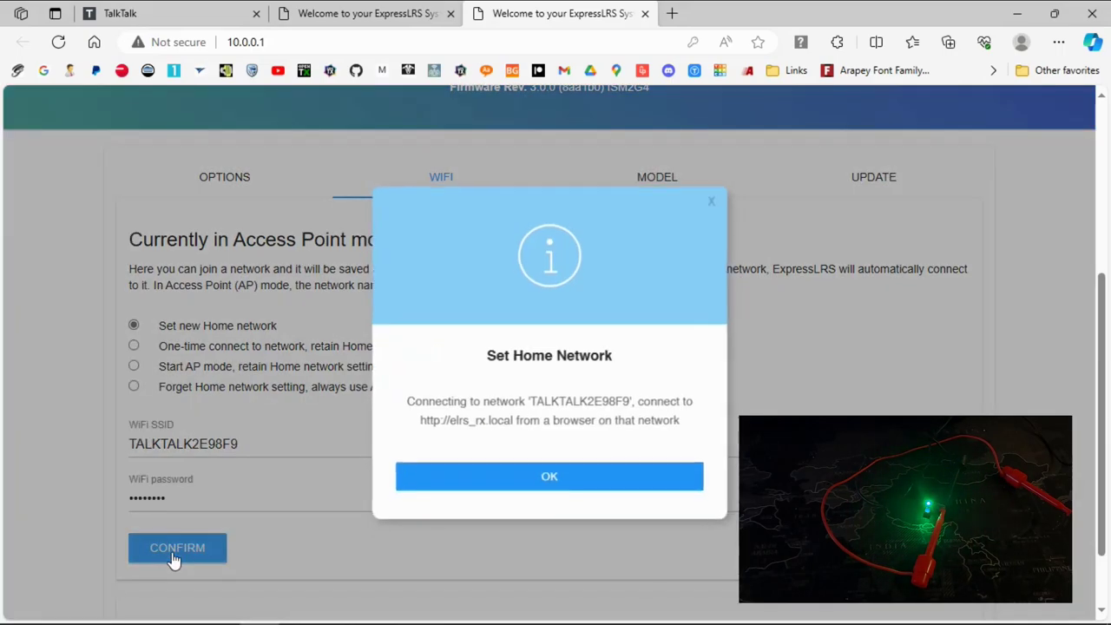
left_click(617, 488)
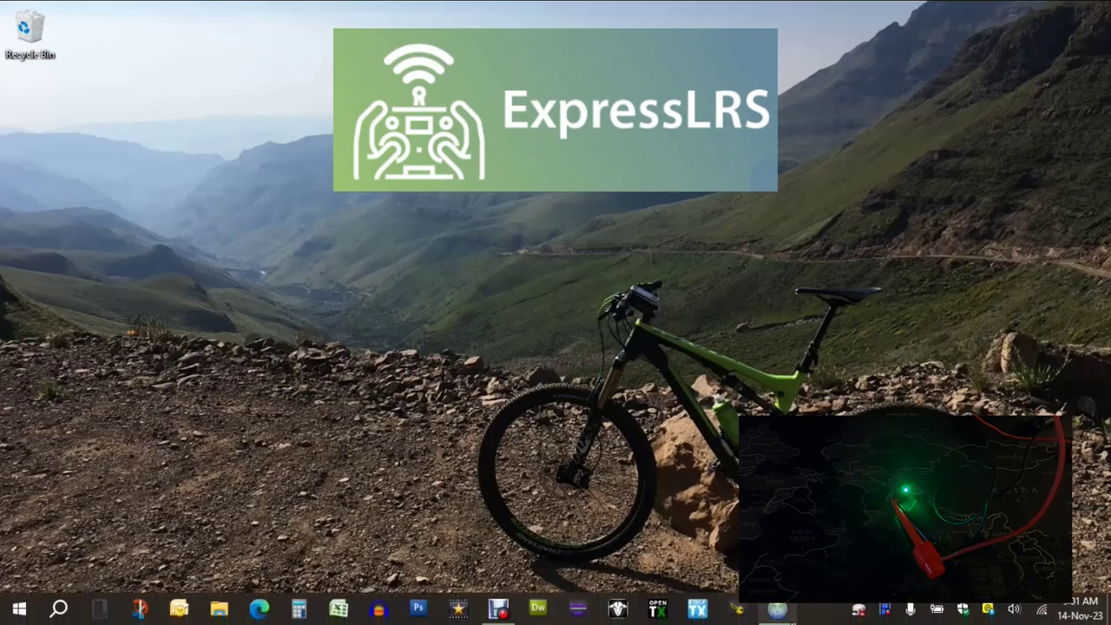
Open ExpressLRS Configurator and review the RadioMaster RP2 2.4GHz RX target on 3.3.1 with WiFi flashing
left_click(617, 609)
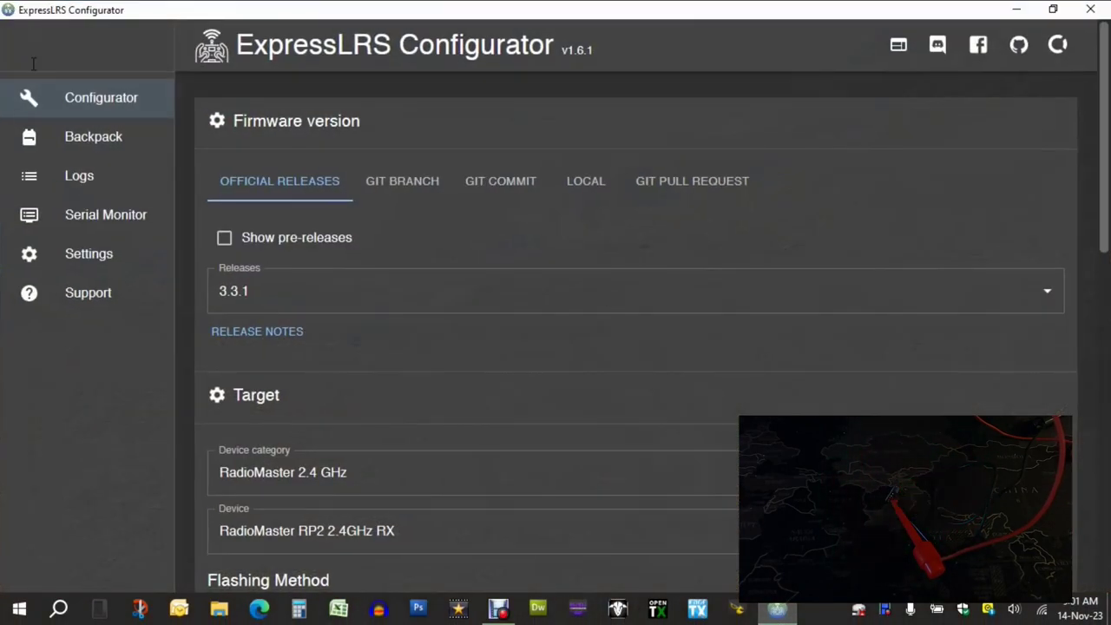
scroll(607, 266, "down", 2)
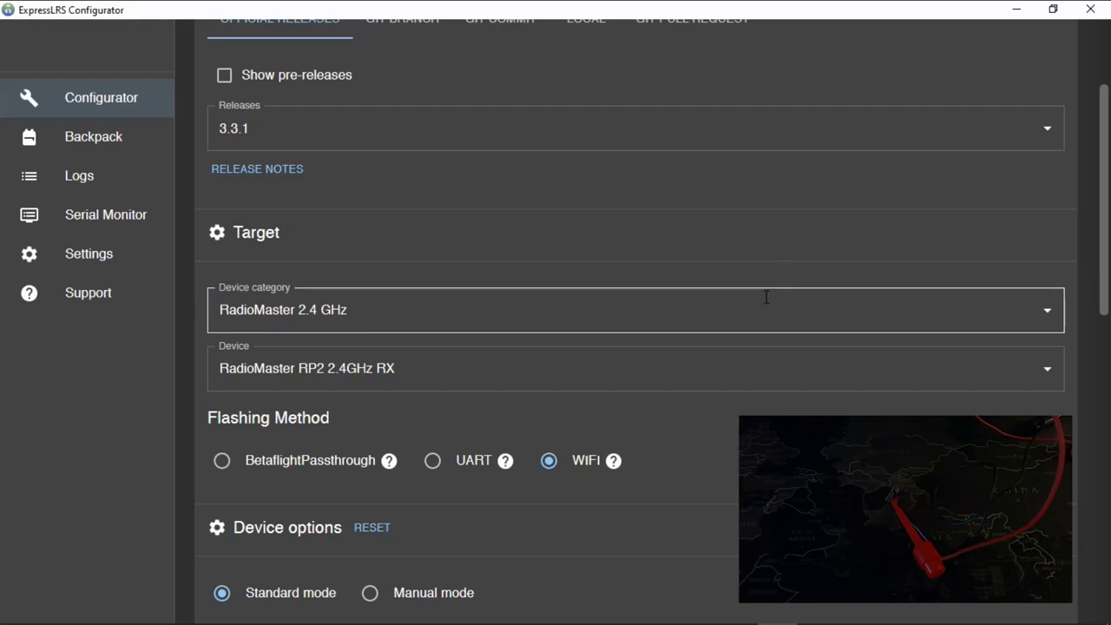
scroll(669, 322, "down", 1)
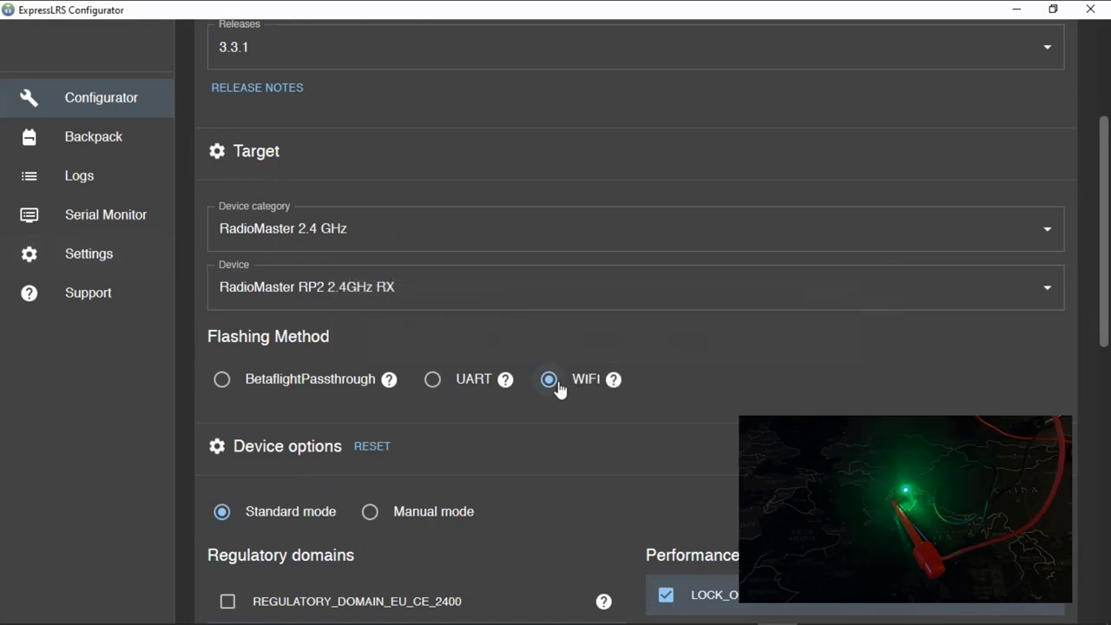
scroll(808, 384, "down", 4)
scroll(575, 350, "down", 1)
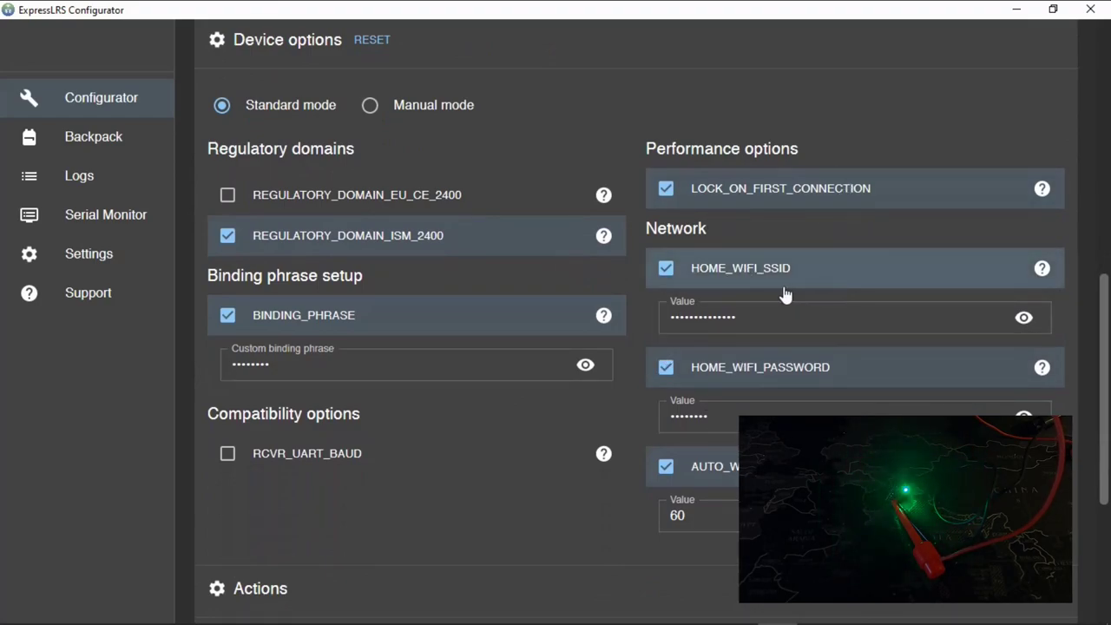
scroll(914, 391, "down", 4)
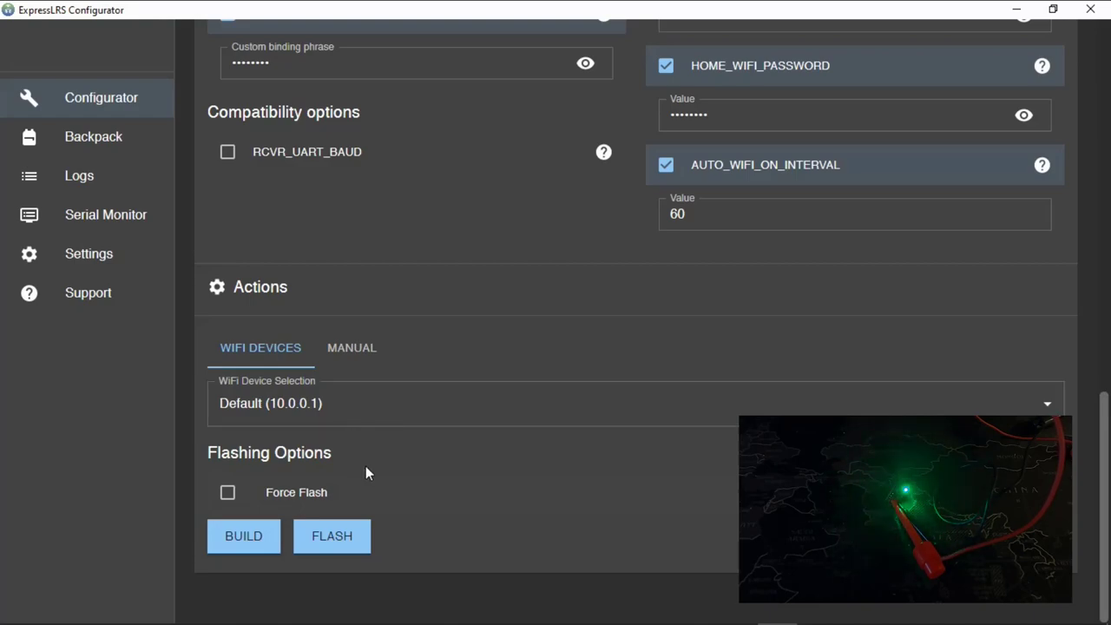
Set the manual receiver IP address to 192.168.1.236 and start flashing the firmware
left_click(362, 359)
left_click(349, 409)
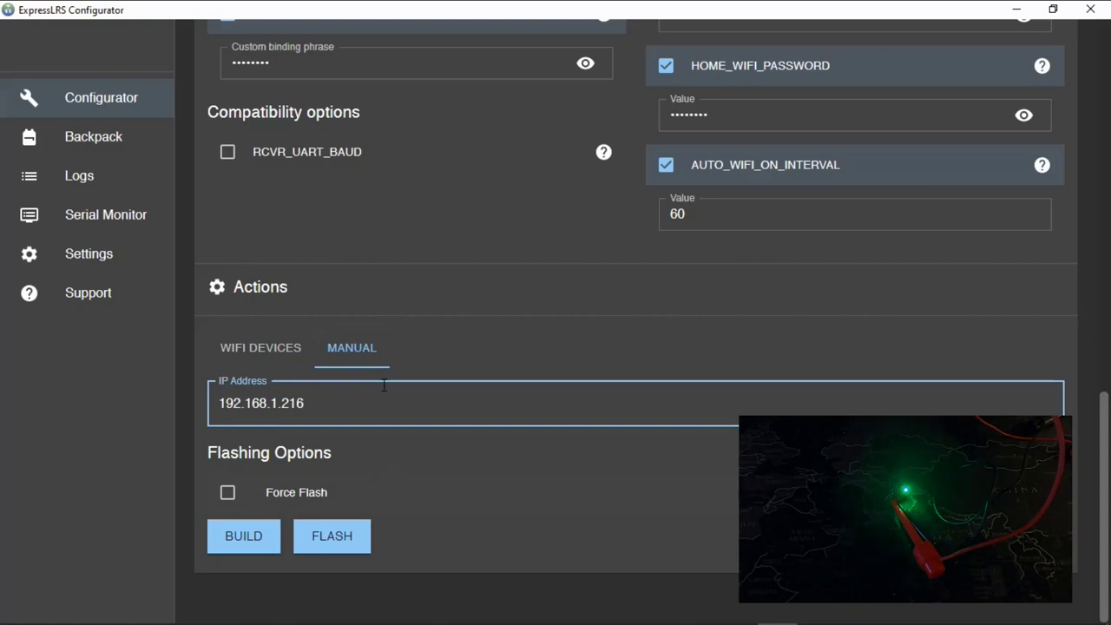
key("BackSpace")
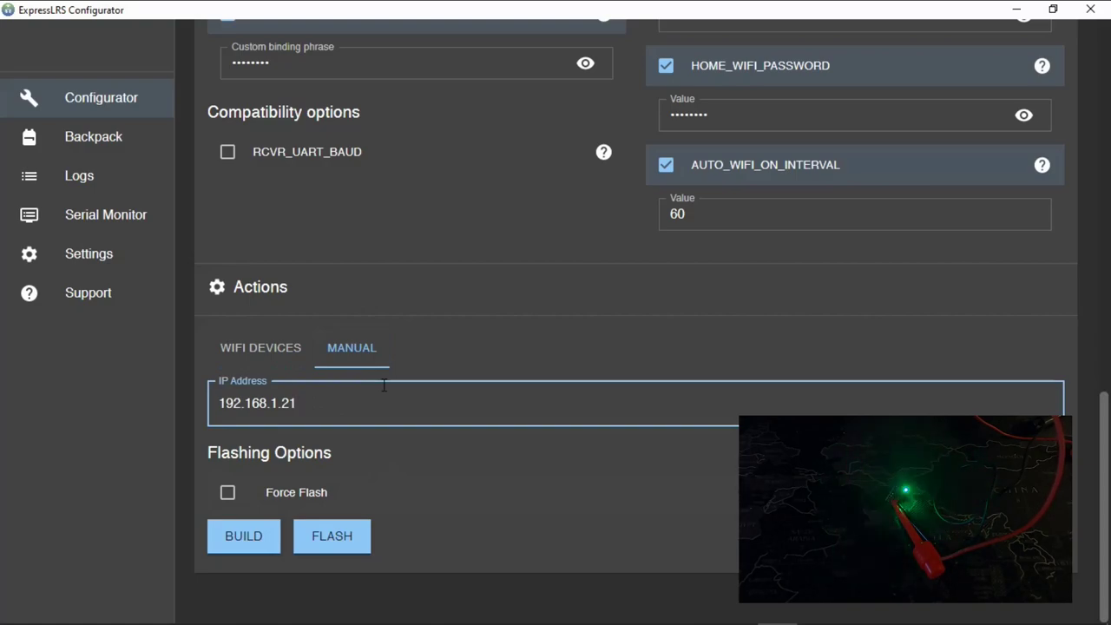
key("BackSpace")
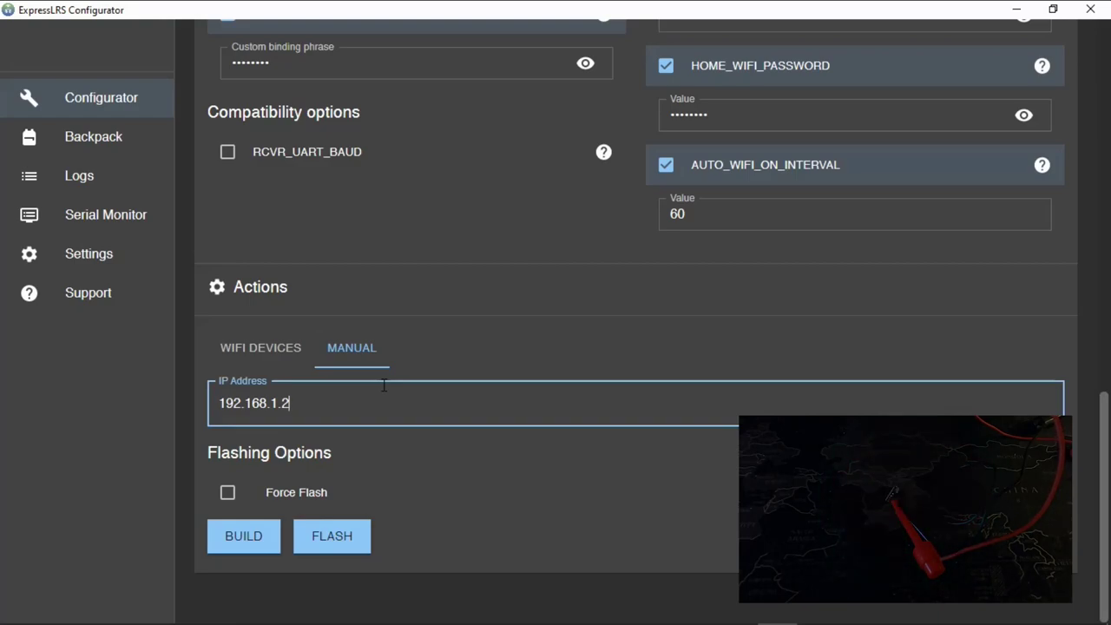
type("38")
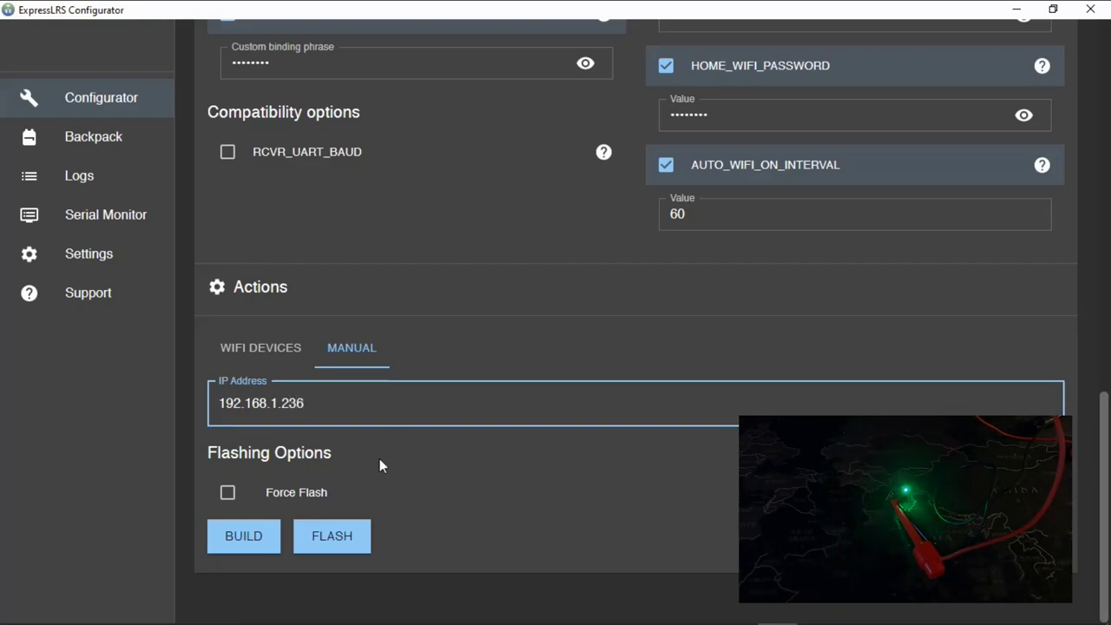
left_click(337, 541)
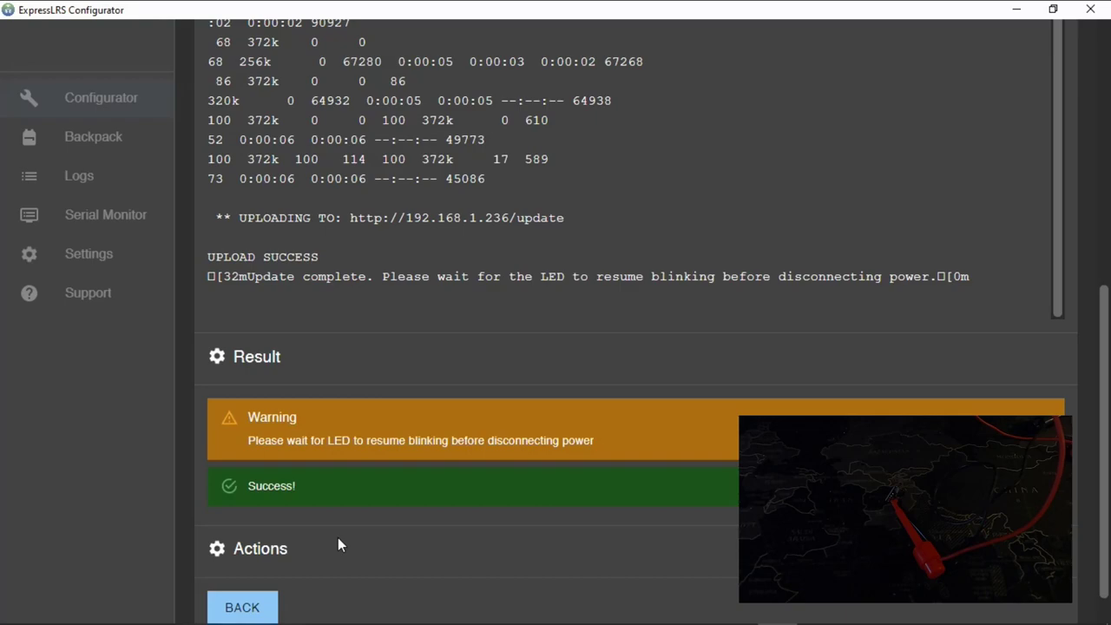
Show the Wi-Fi networks list to confirm the PC is connected to TALKTALK2E98F9
left_click(1041, 609)
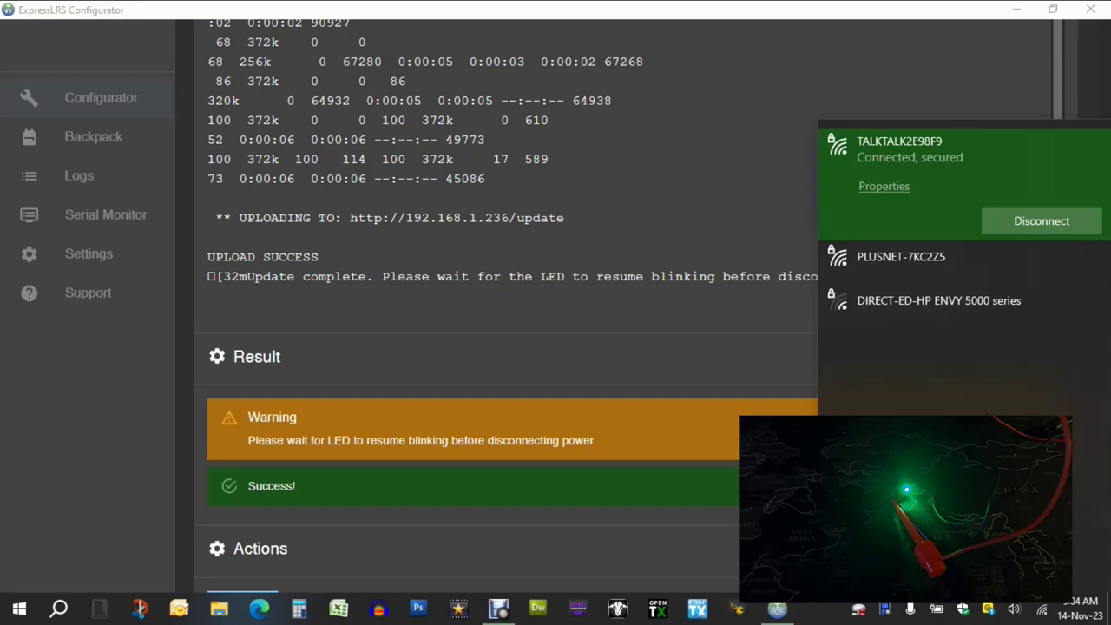